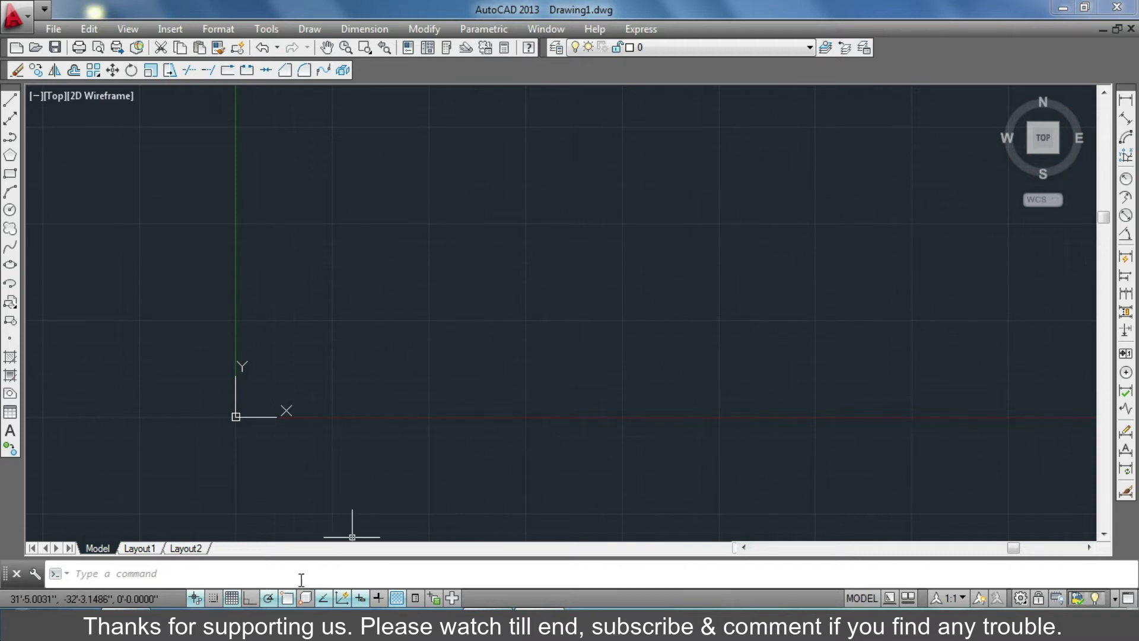
Toggle the grid off and on, then turn off 'Display grid beyond Limits' in Snap and Grid settings
{"action": "left_click", "coordinate": [231, 598]}
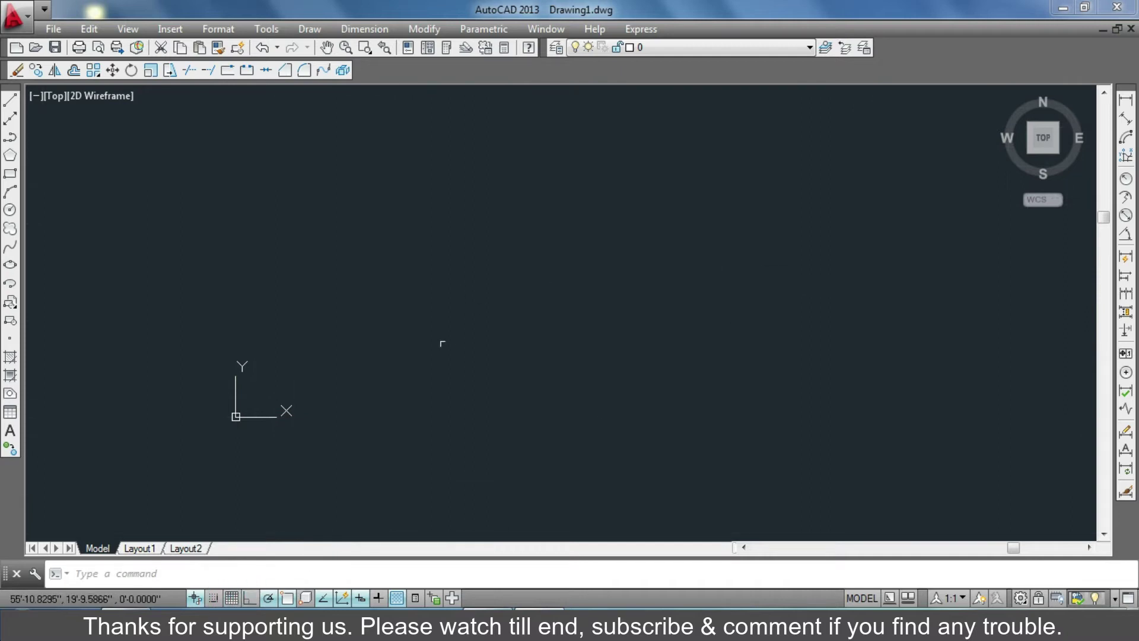
{"action": "left_click", "coordinate": [232, 598]}
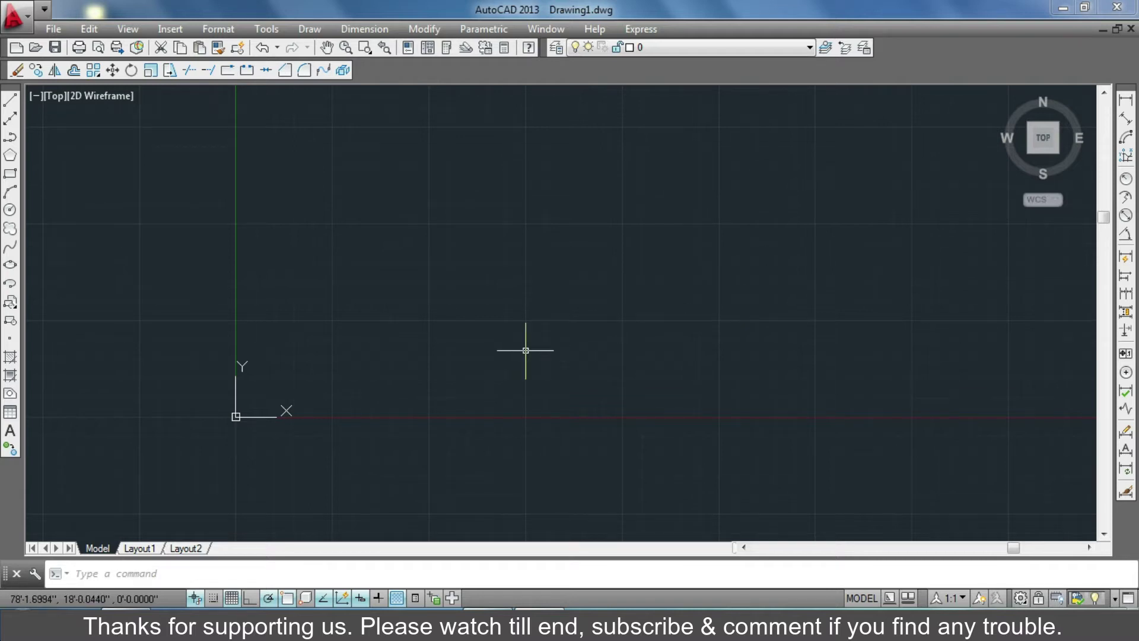
{"action": "right_click", "coordinate": [232, 598]}
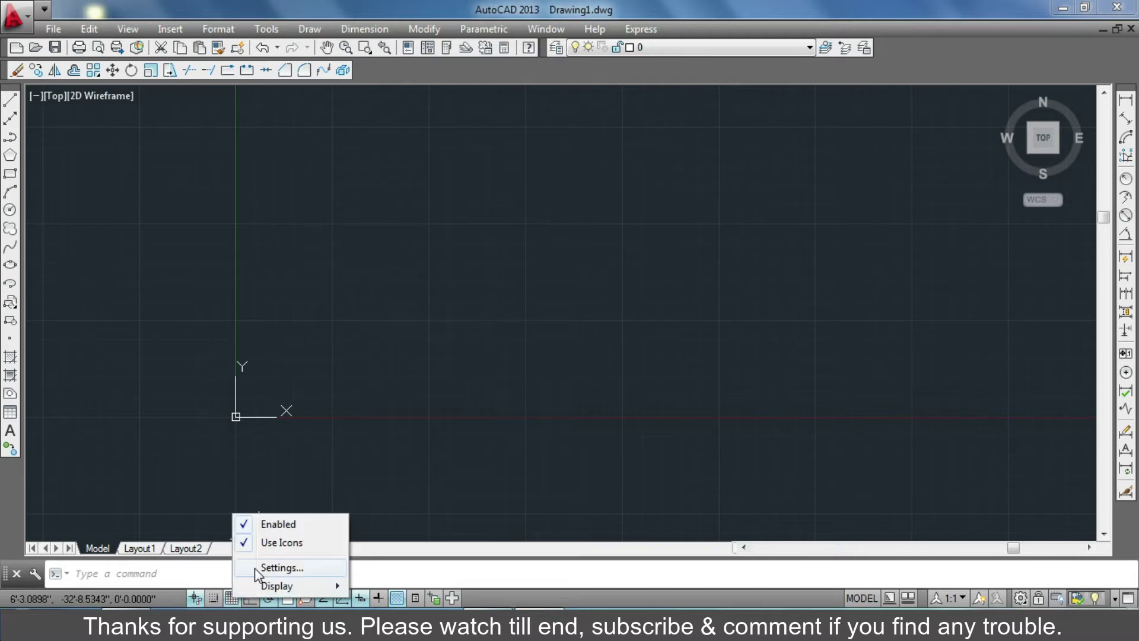
{"action": "left_click", "coordinate": [278, 568]}
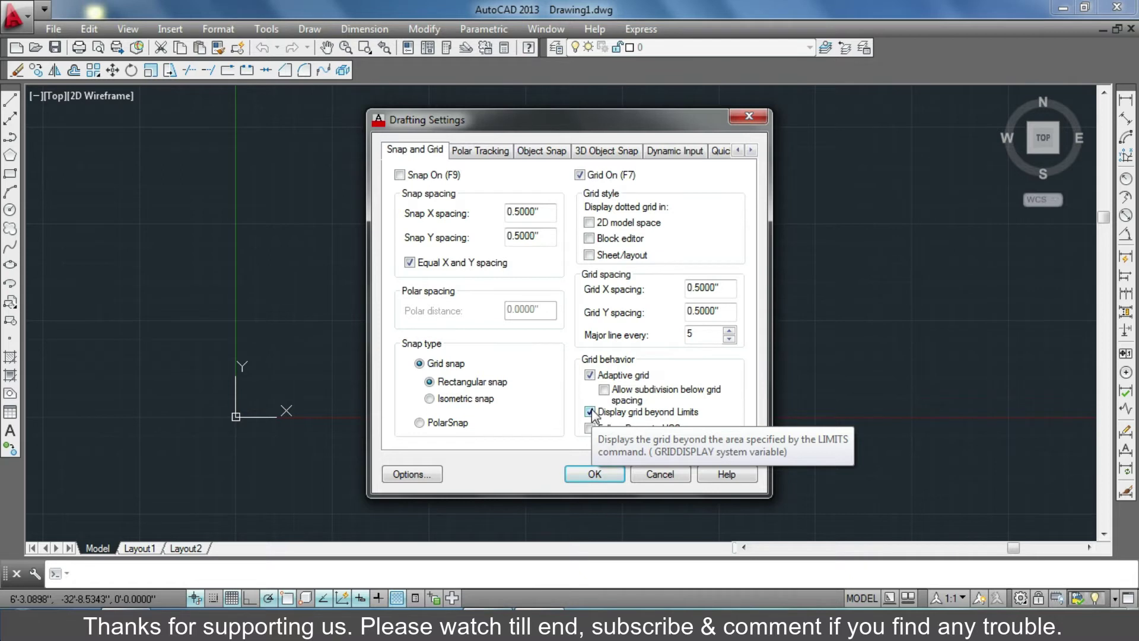
{"action": "left_click", "coordinate": [589, 412]}
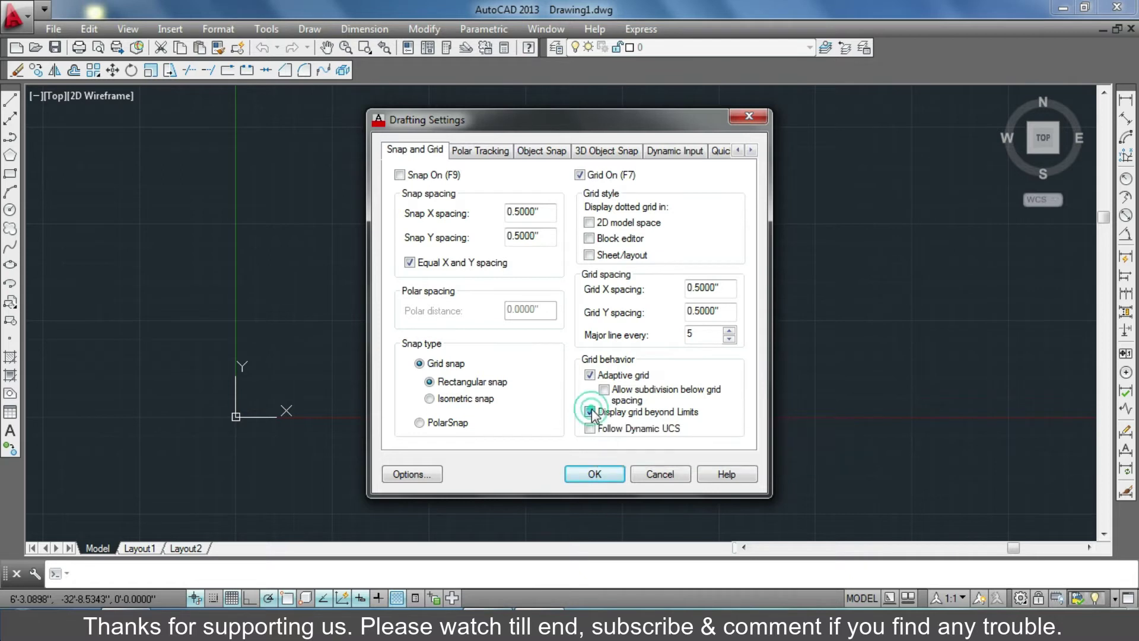
{"action": "left_click", "coordinate": [594, 474]}
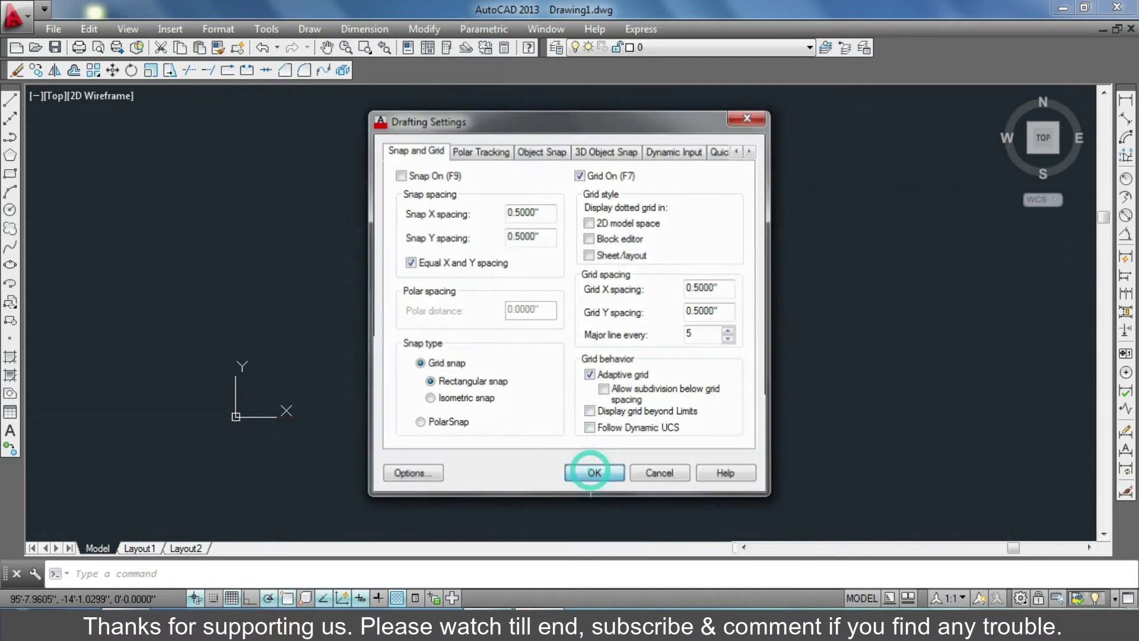
{"action": "scroll", "coordinate": [208, 423], "scroll_direction": "up", "scroll_amount": 5}
{"action": "scroll", "coordinate": [886, 292], "scroll_direction": "down", "scroll_amount": 2}
{"action": "scroll", "coordinate": [743, 298], "scroll_direction": "up", "scroll_amount": 4}
{"action": "scroll", "coordinate": [743, 299], "scroll_direction": "up", "scroll_amount": 2}
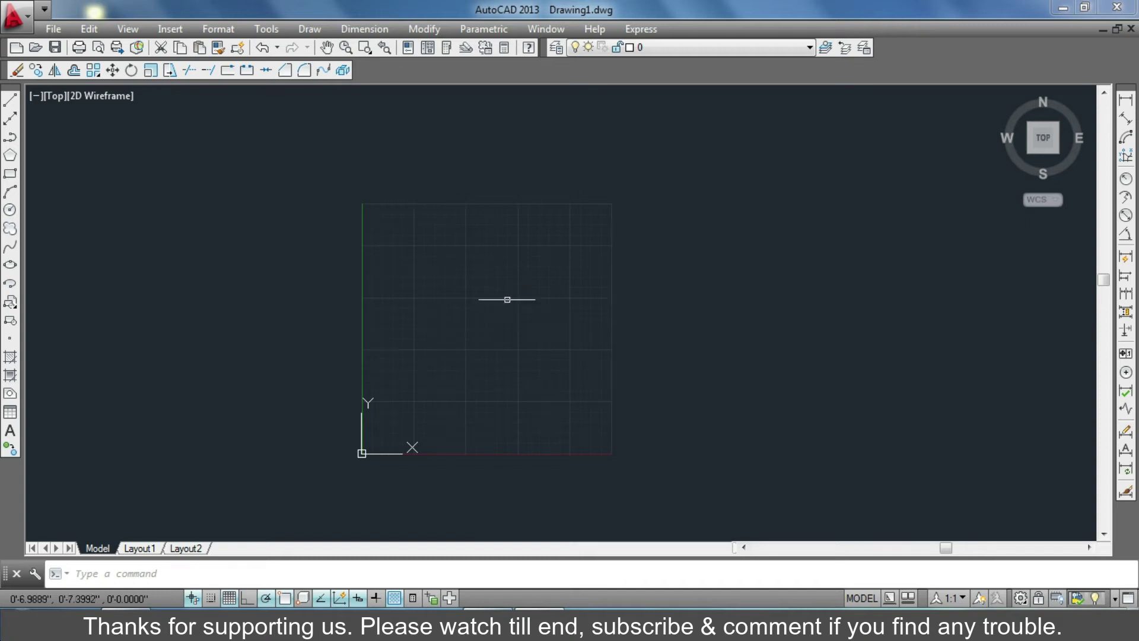
Set the drawing limits from lower-left corner 0,0 to upper-right corner 40'
{"action": "left_click", "coordinate": [219, 29]}
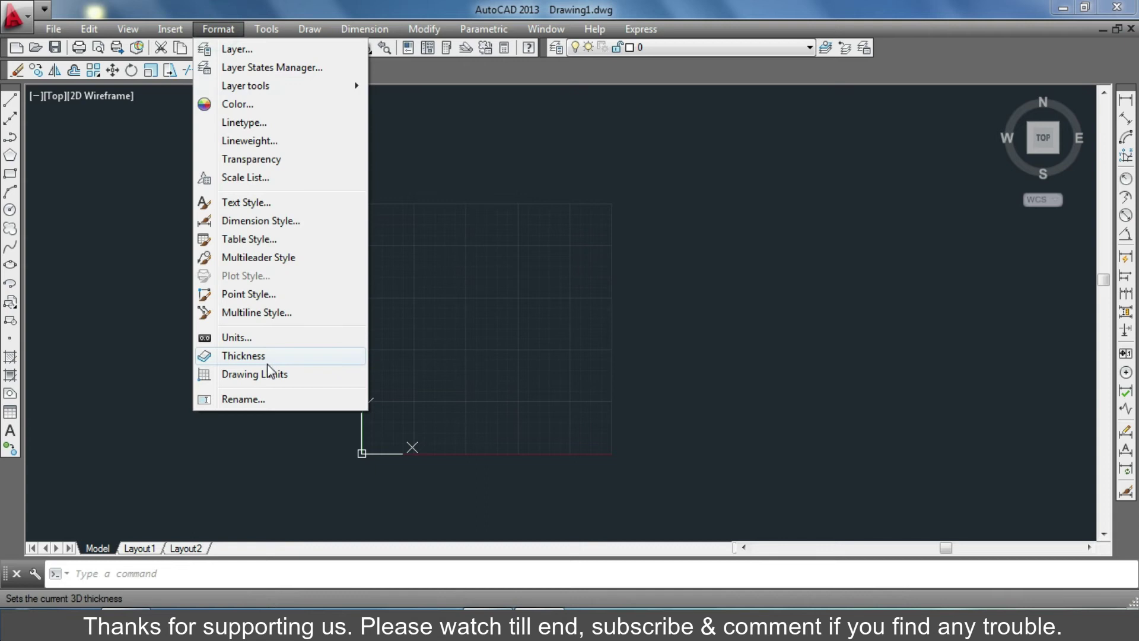
{"action": "left_click", "coordinate": [273, 380]}
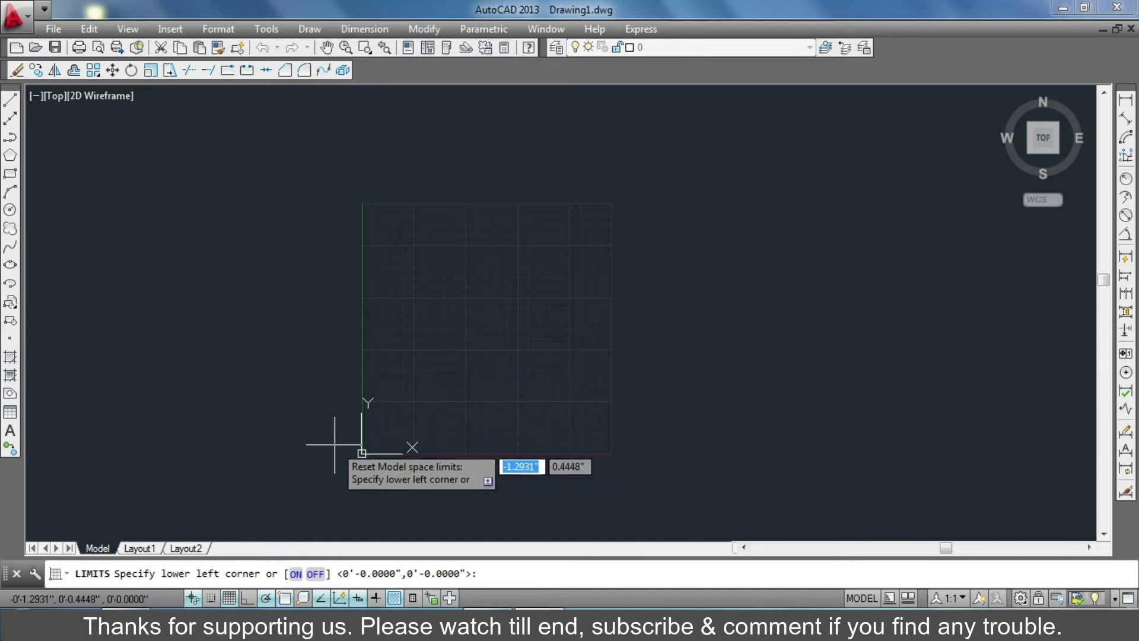
{"action": "type", "text": "0"}
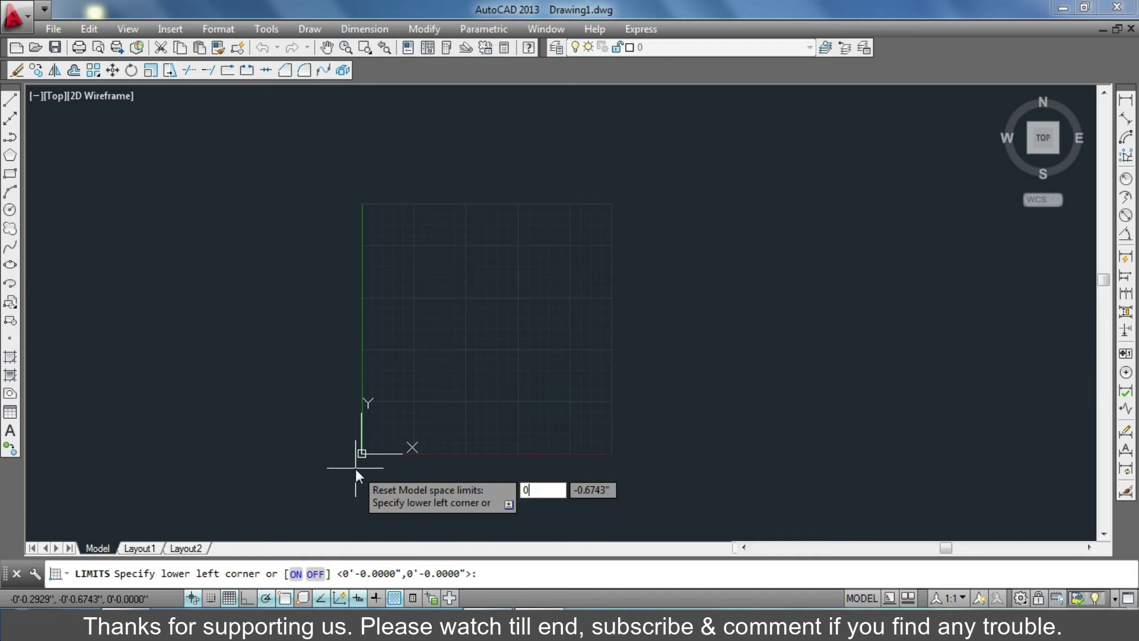
{"action": "key", "text": "Tab"}
{"action": "type", "text": "0"}
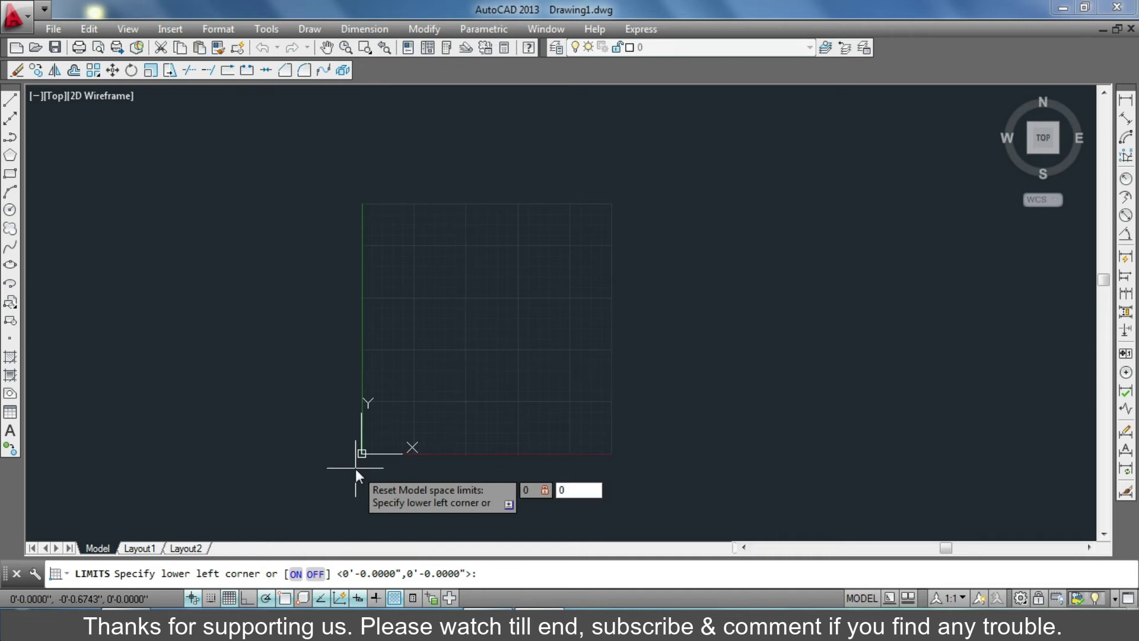
{"action": "key", "text": "Return"}
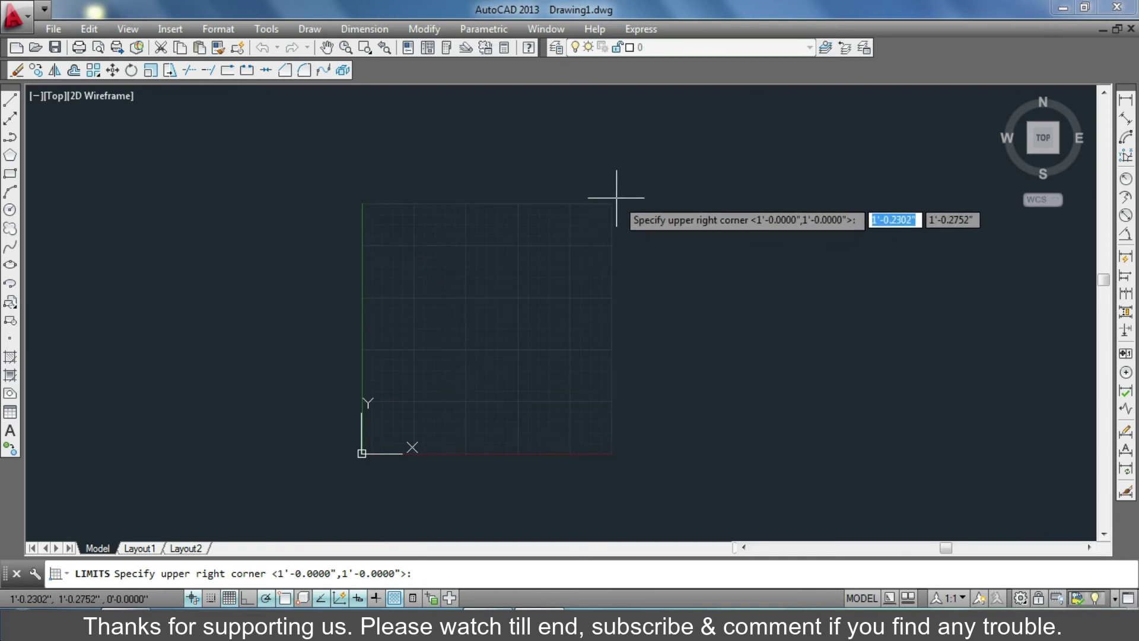
{"action": "type", "text": "40"}
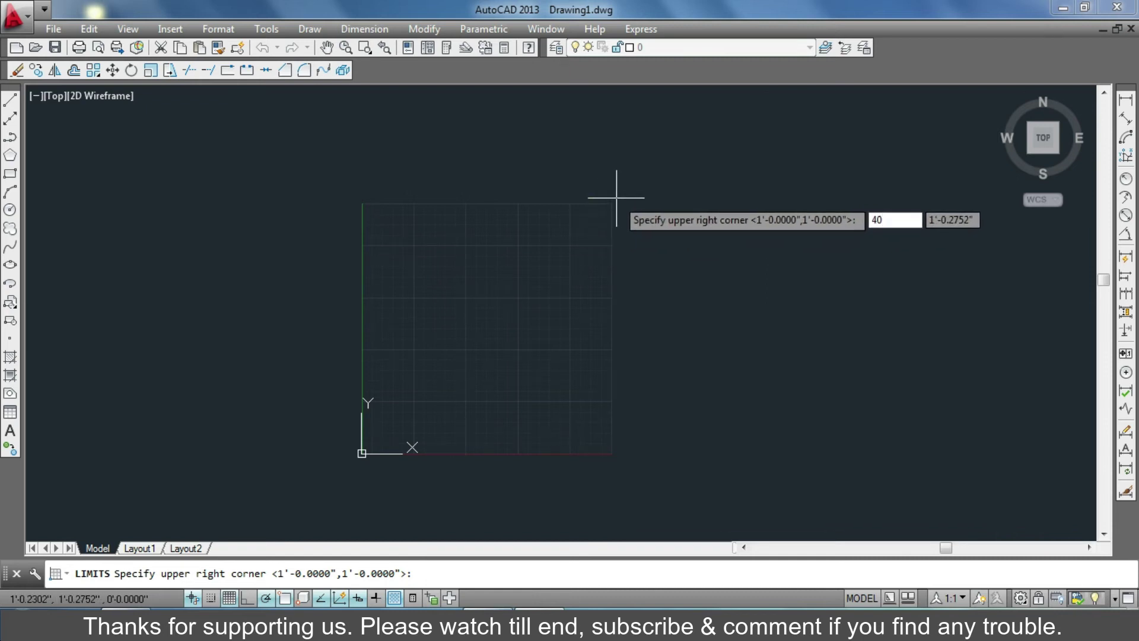
{"action": "type", "text": "'"}
{"action": "key", "text": "Tab"}
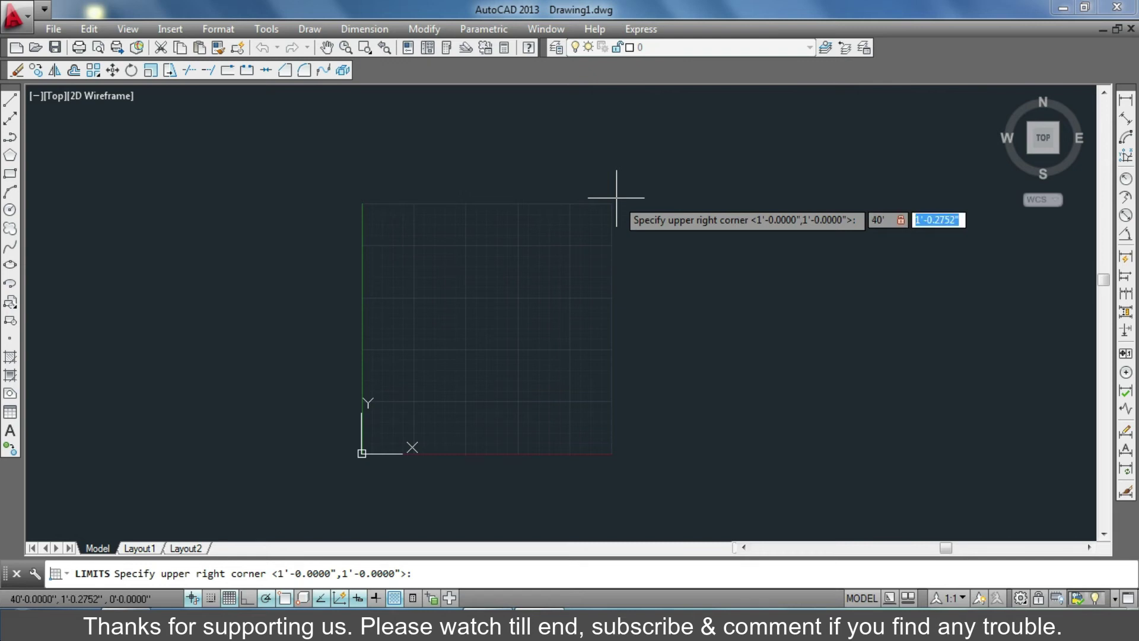
{"action": "type", "text": "40'"}
{"action": "key", "text": "Return"}
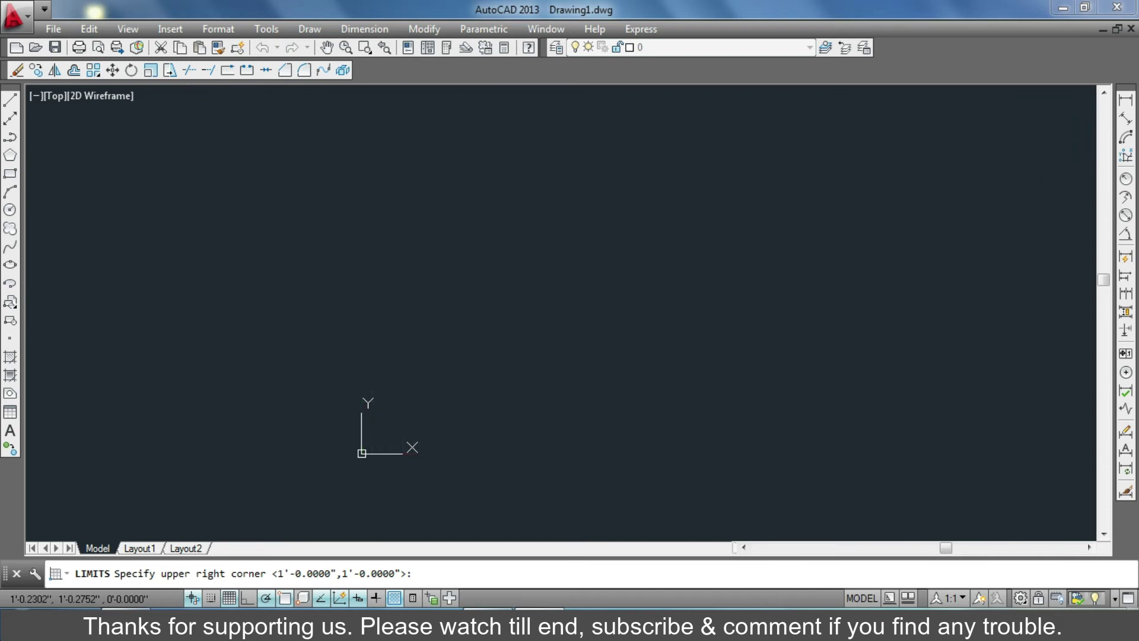
Draw connected test lines to the left of the gridded limits area
{"action": "scroll", "coordinate": [585, 271], "scroll_direction": "down", "scroll_amount": 2}
{"action": "scroll", "coordinate": [585, 271], "scroll_direction": "down", "scroll_amount": 1}
{"action": "middle_click_drag", "start_coordinate": [514, 419], "coordinate": [554, 382]}
{"action": "mouse_move", "coordinate": [813, 172]}
{"action": "middle_mouse_down"}
{"action": "mouse_move", "coordinate": [856, 288]}
{"action": "mouse_move", "coordinate": [838, 318]}
{"action": "middle_mouse_up"}
{"action": "scroll", "coordinate": [838, 318], "scroll_direction": "down", "scroll_amount": 3}
{"action": "scroll", "coordinate": [813, 267], "scroll_direction": "up", "scroll_amount": 2}
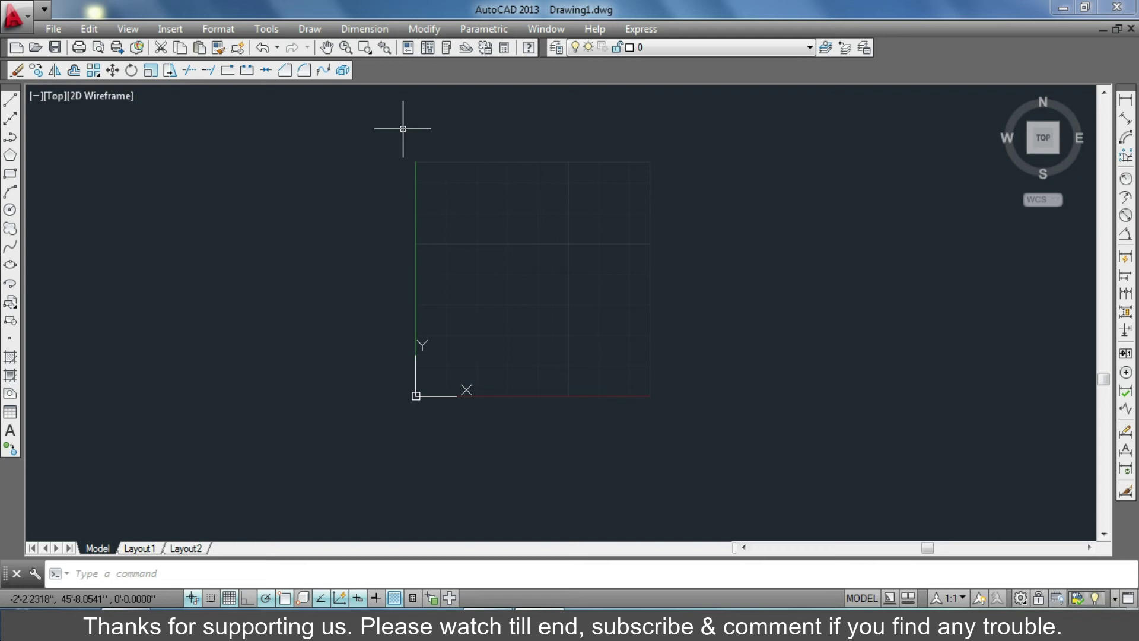
{"action": "left_click", "coordinate": [10, 100]}
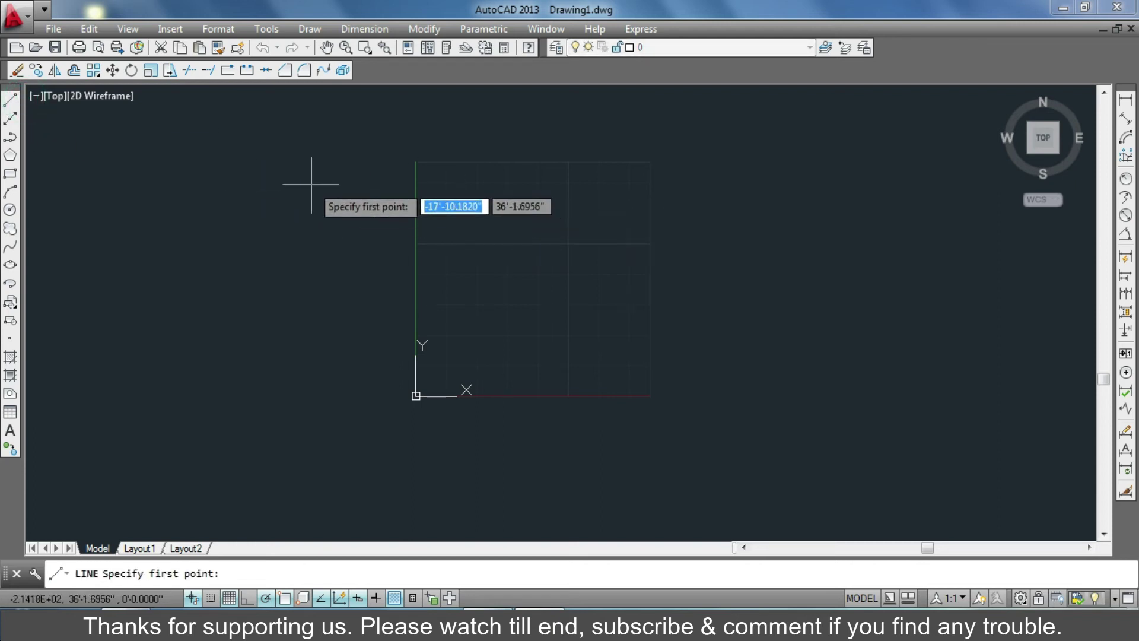
{"action": "left_click", "coordinate": [277, 181]}
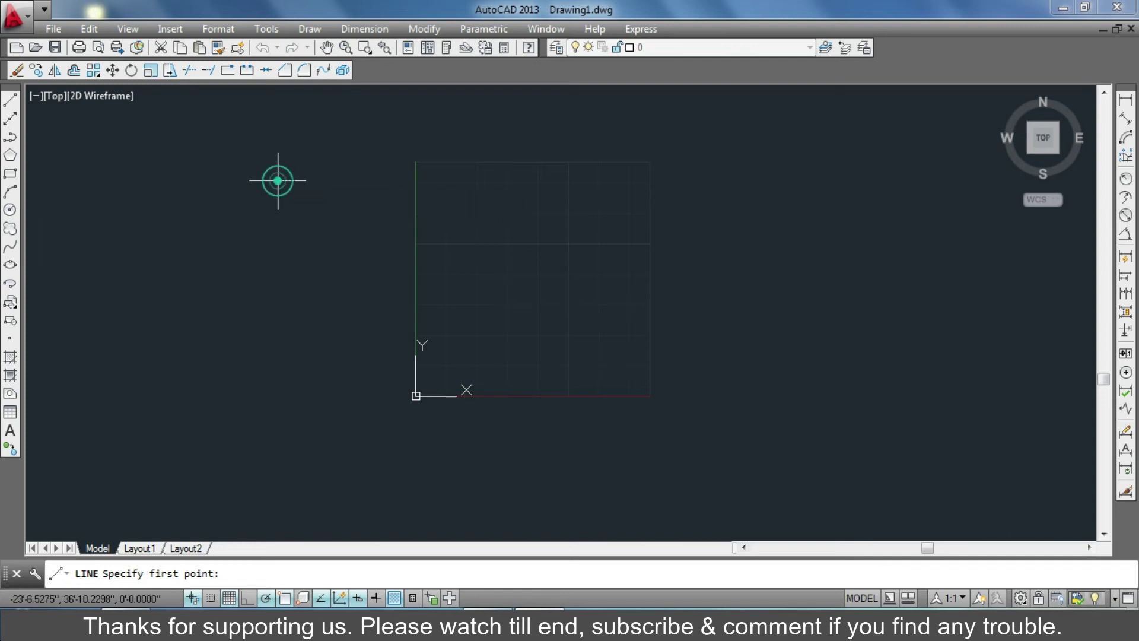
{"action": "left_click", "coordinate": [278, 350]}
{"action": "left_click", "coordinate": [158, 310]}
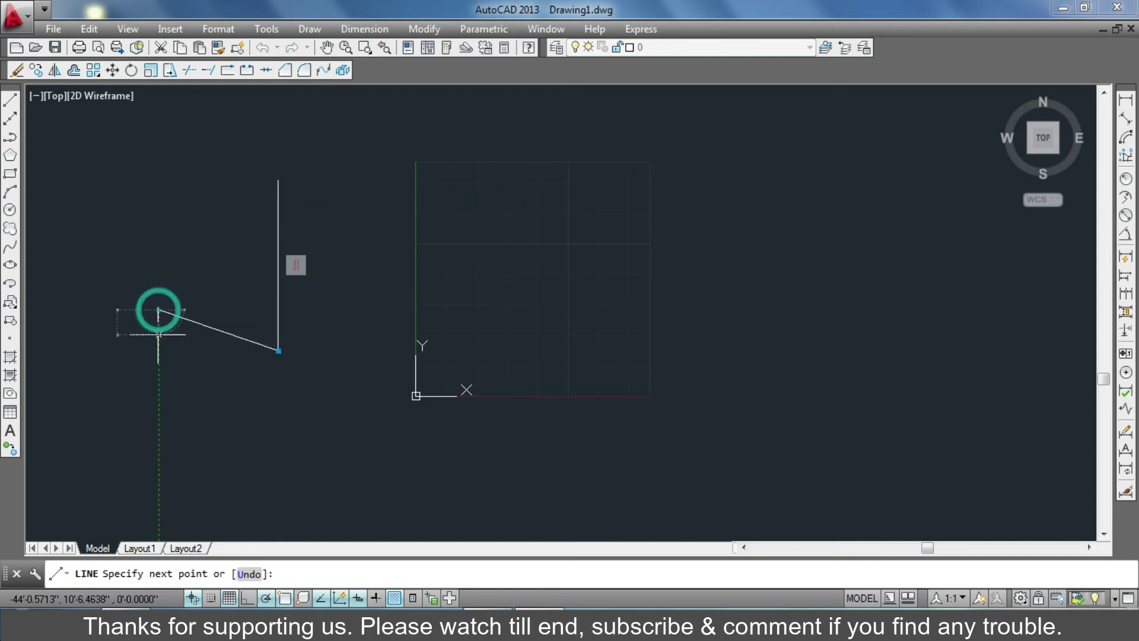
{"action": "left_click", "coordinate": [158, 222]}
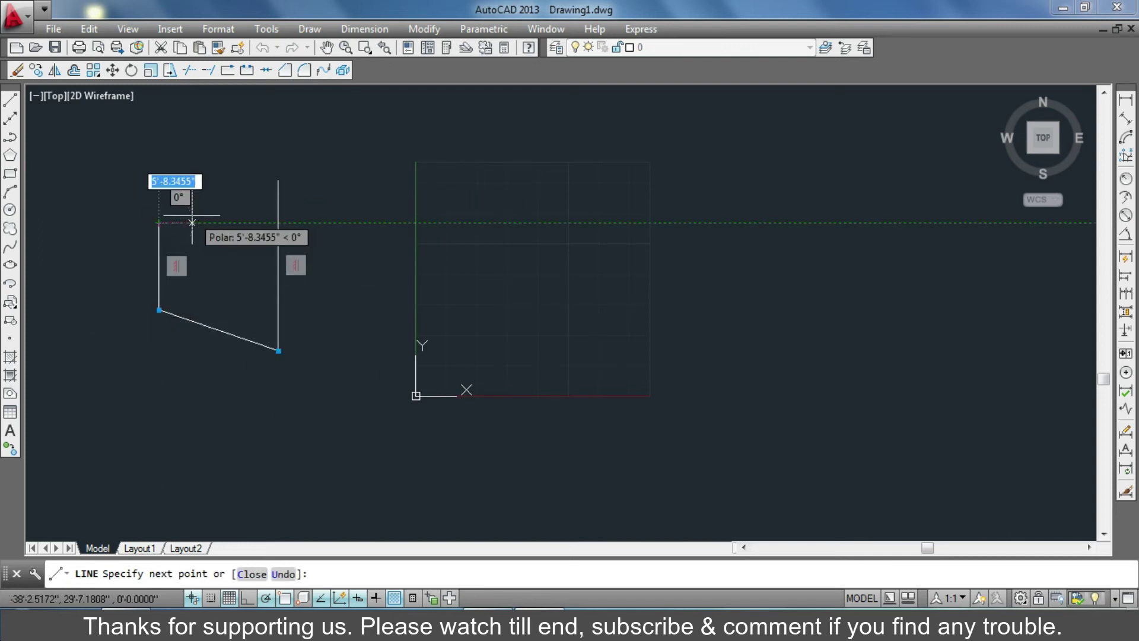
{"action": "key", "text": "Escape"}
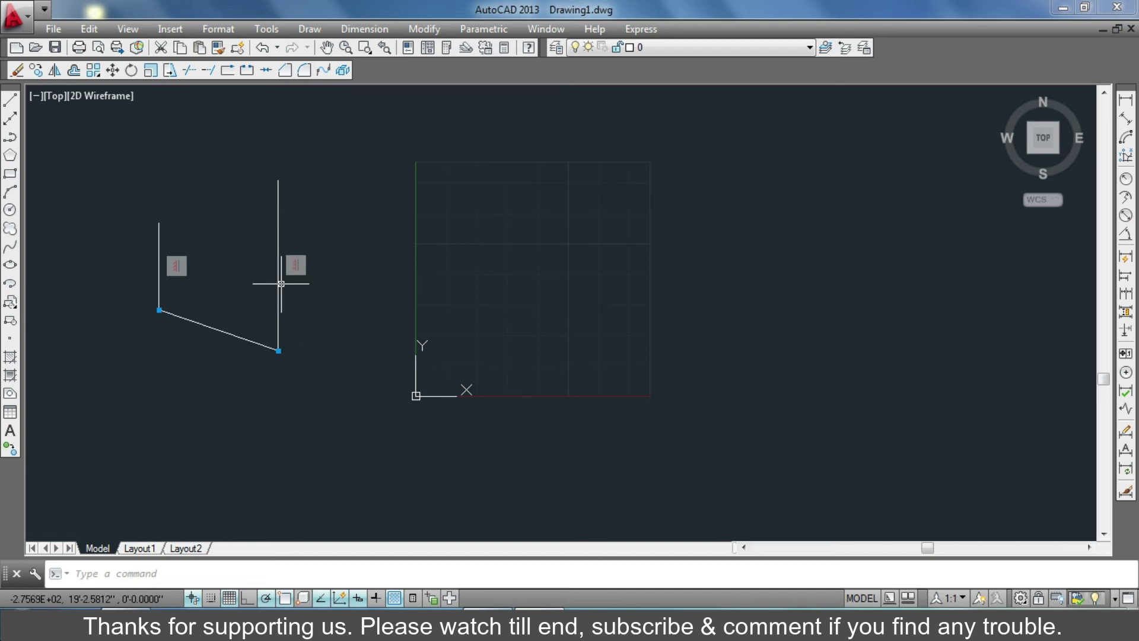
Erase the slanted test line and both vertical test lines
{"action": "left_click", "coordinate": [240, 337]}
{"action": "key", "text": "Delete"}
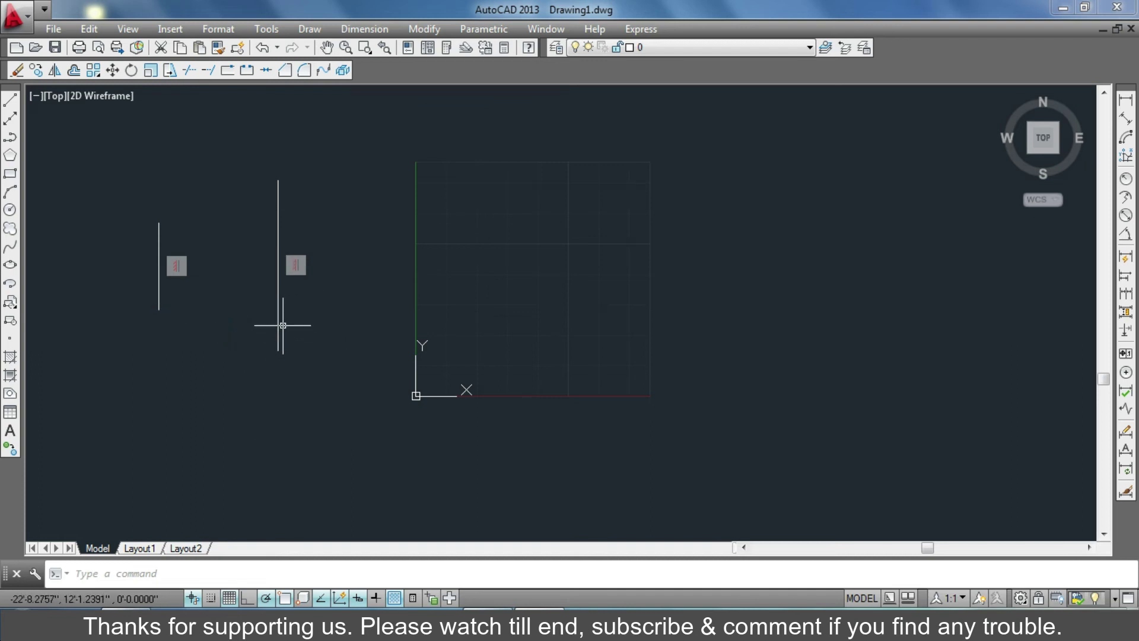
{"action": "left_click", "coordinate": [280, 321]}
{"action": "key", "text": "Delete"}
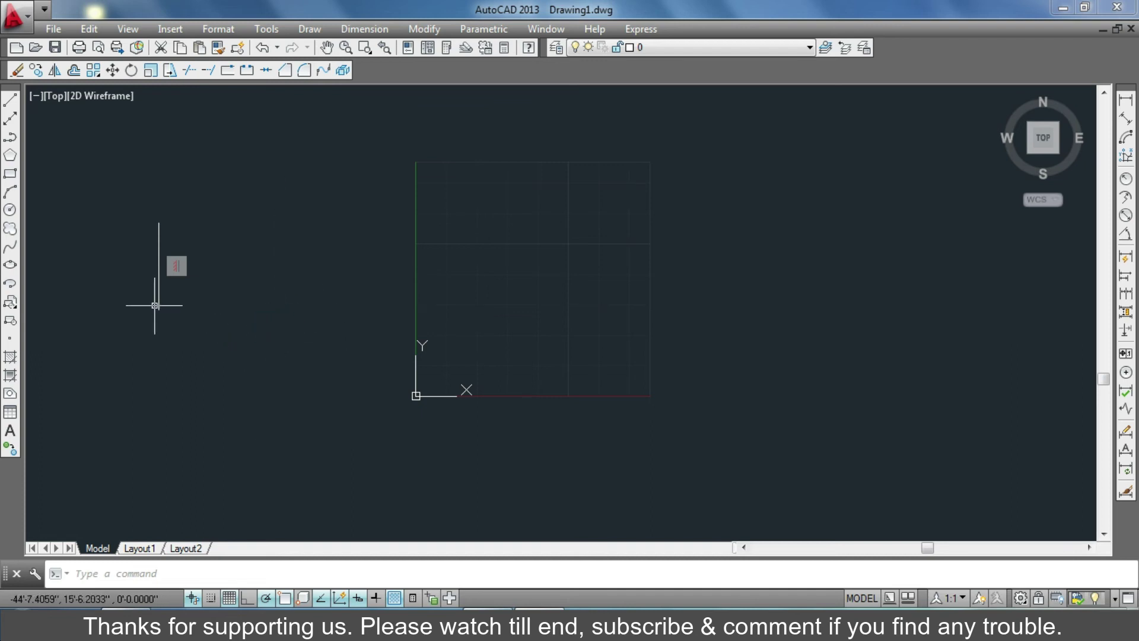
{"action": "left_click", "coordinate": [158, 304]}
{"action": "key", "text": "Delete"}
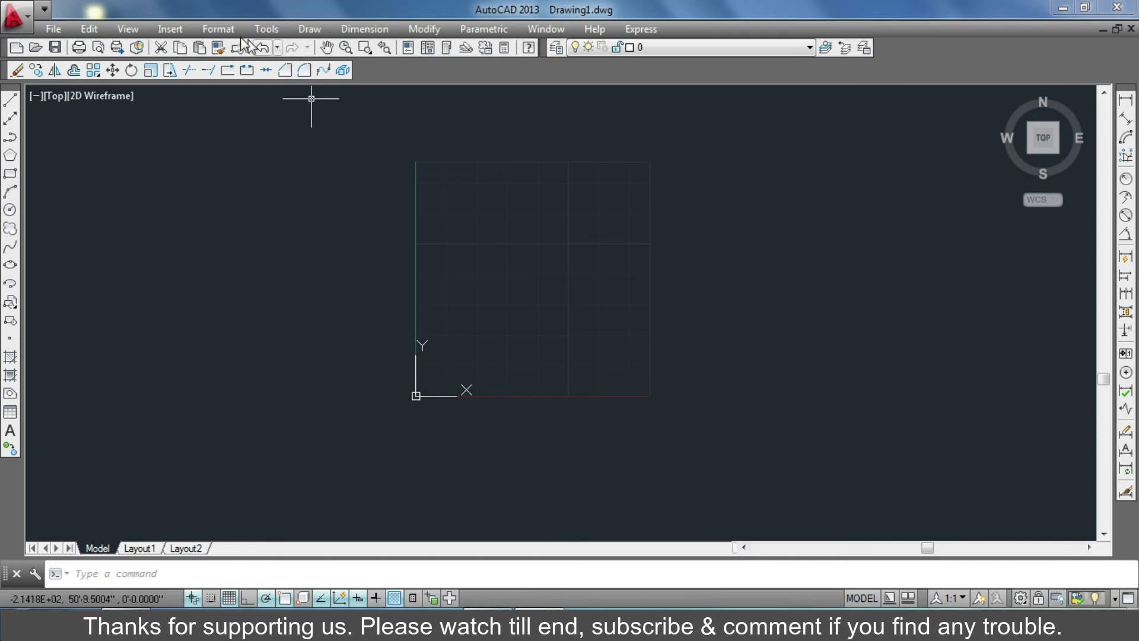
Rerun Drawing Limits from the Format menu and switch limits checking ON
{"action": "left_click", "coordinate": [218, 29]}
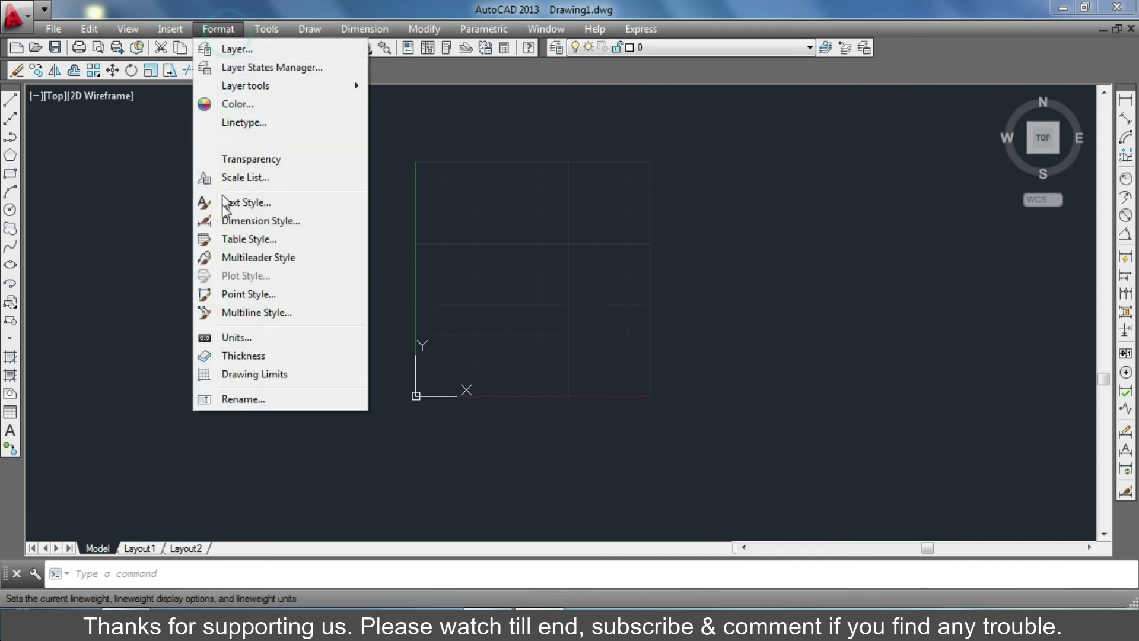
{"action": "left_click", "coordinate": [238, 373]}
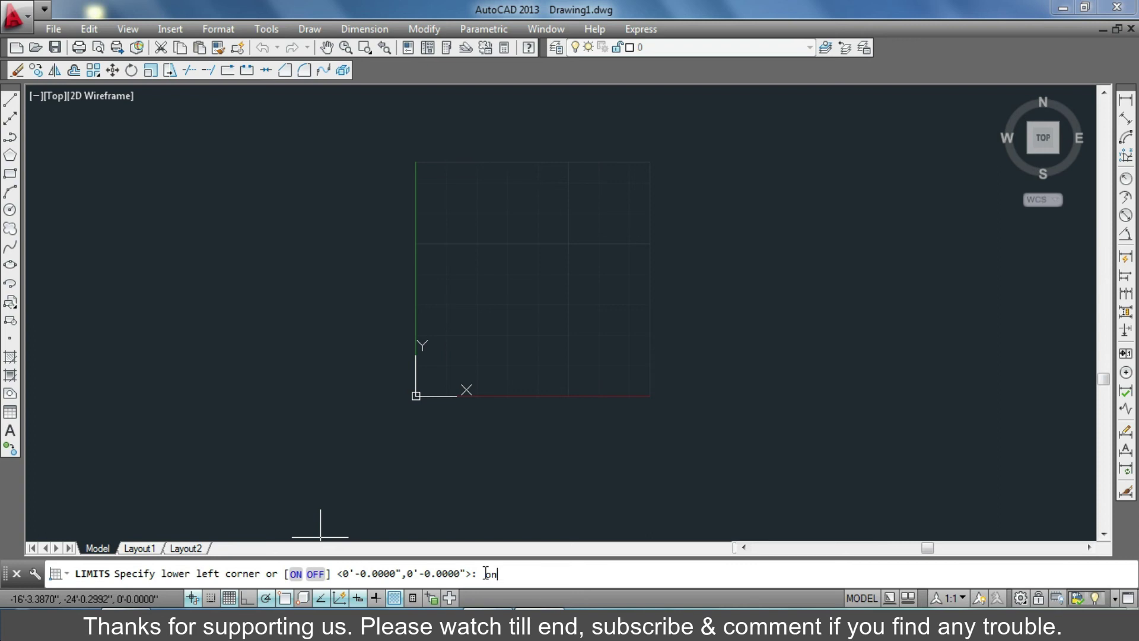
{"action": "key", "text": "Return"}
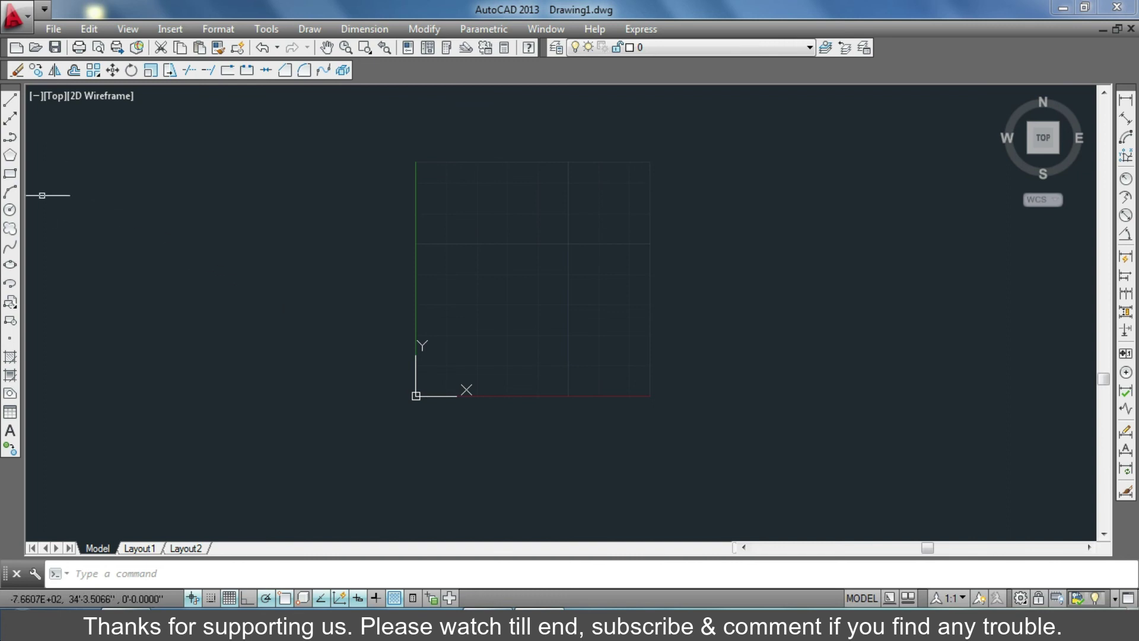
Draw a test circle and a short line inside the gridded limits area
{"action": "left_click", "coordinate": [11, 209]}
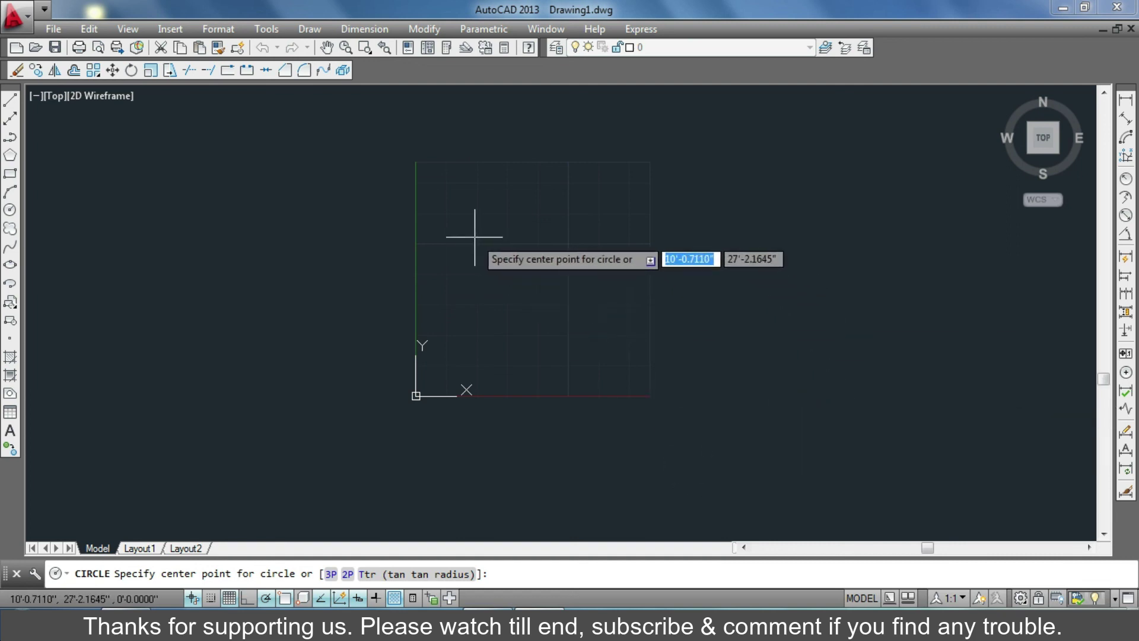
{"action": "left_click", "coordinate": [475, 237]}
{"action": "left_click", "coordinate": [508, 269]}
{"action": "left_click", "coordinate": [567, 335]}
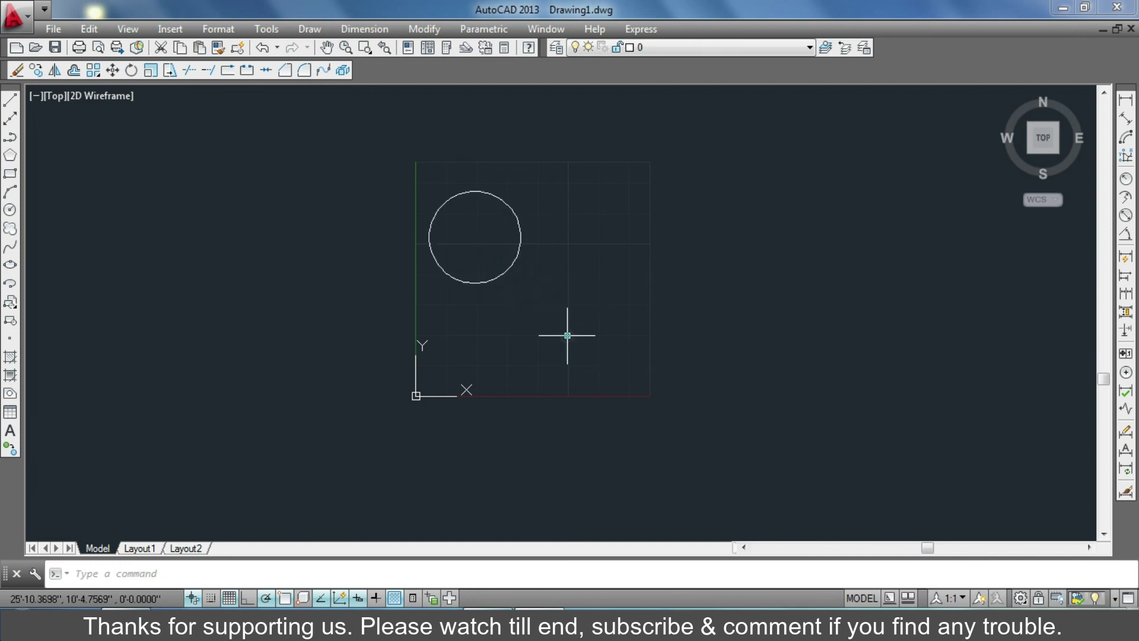
{"action": "left_click", "coordinate": [11, 102]}
{"action": "left_click", "coordinate": [554, 332]}
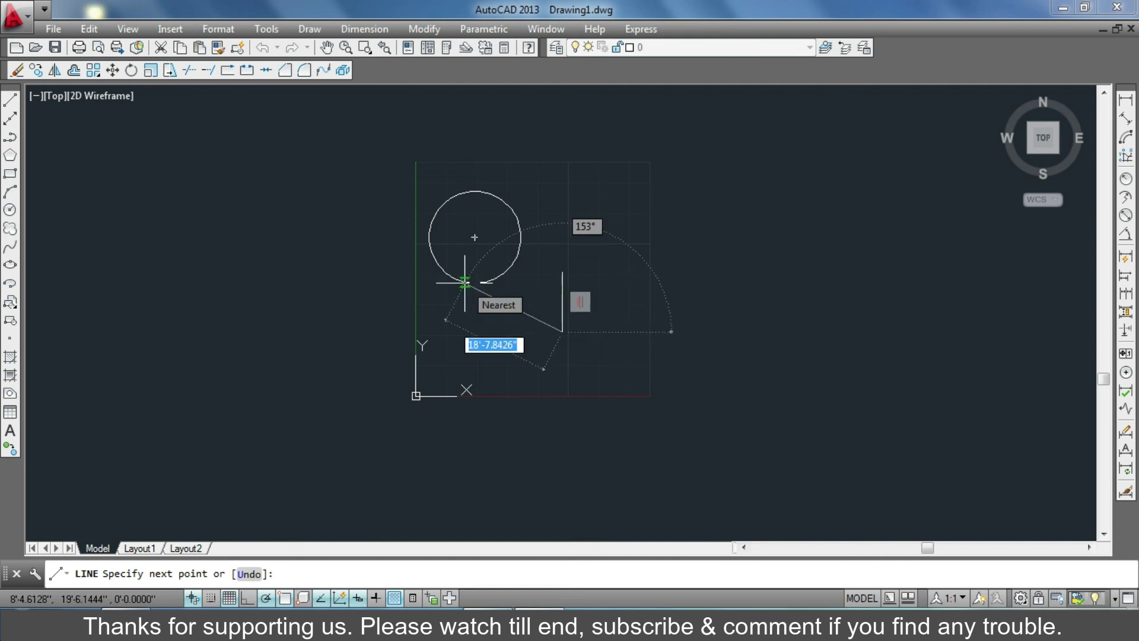
{"action": "key", "text": "Escape"}
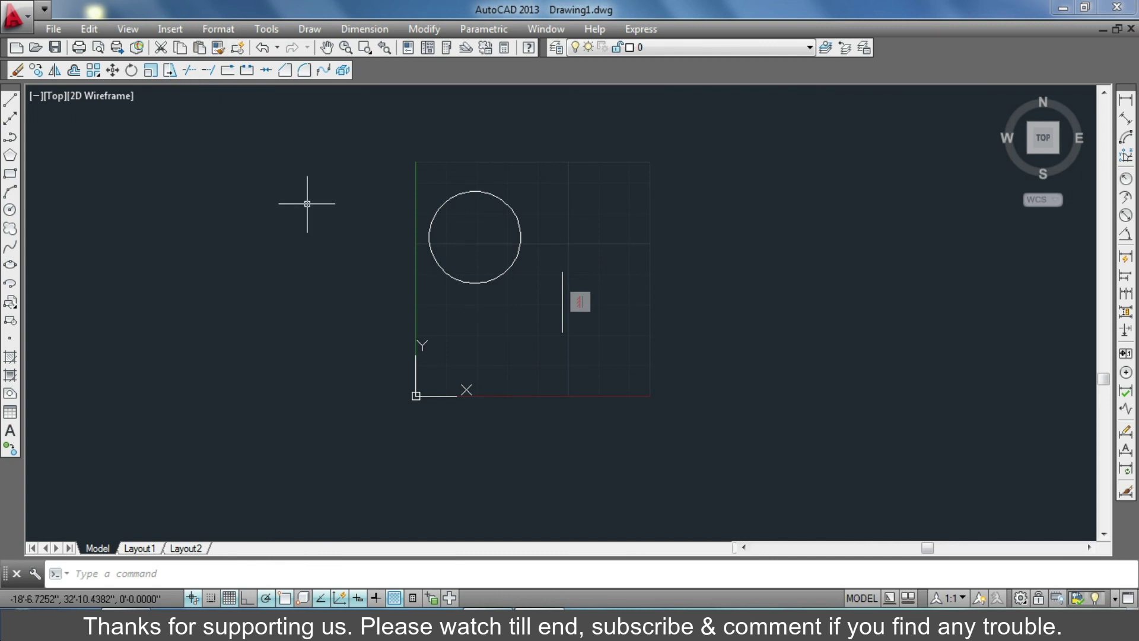
Rerun LIMITS from the command line to reach the lower-left corner prompt
{"action": "type", "text": "LI"}
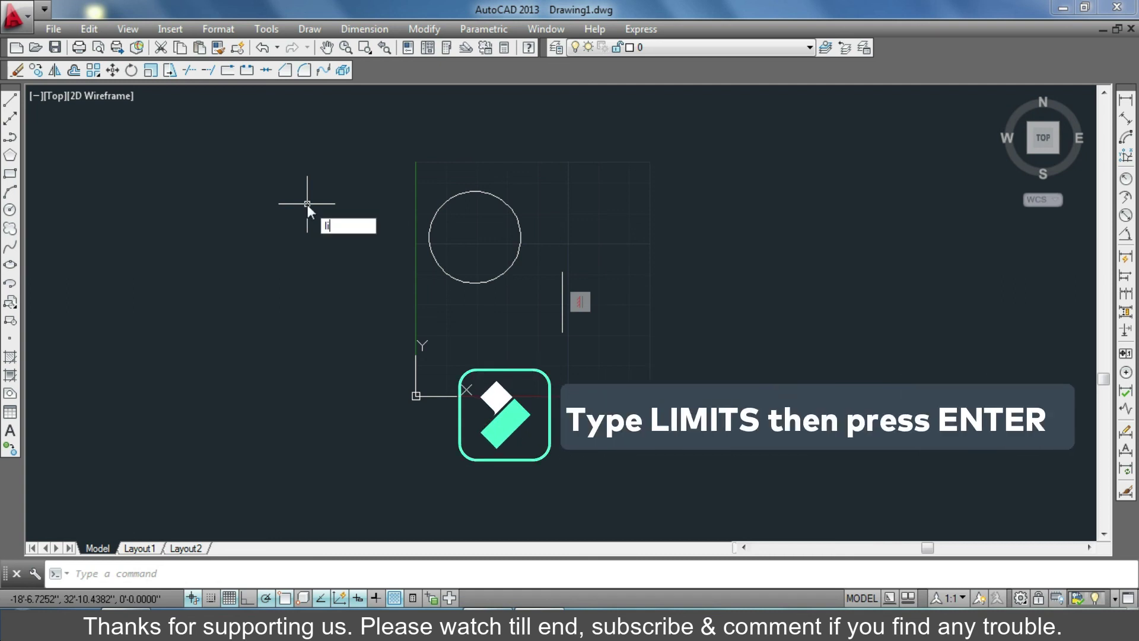
{"action": "type", "text": "MIt"}
{"action": "key", "text": "Return"}
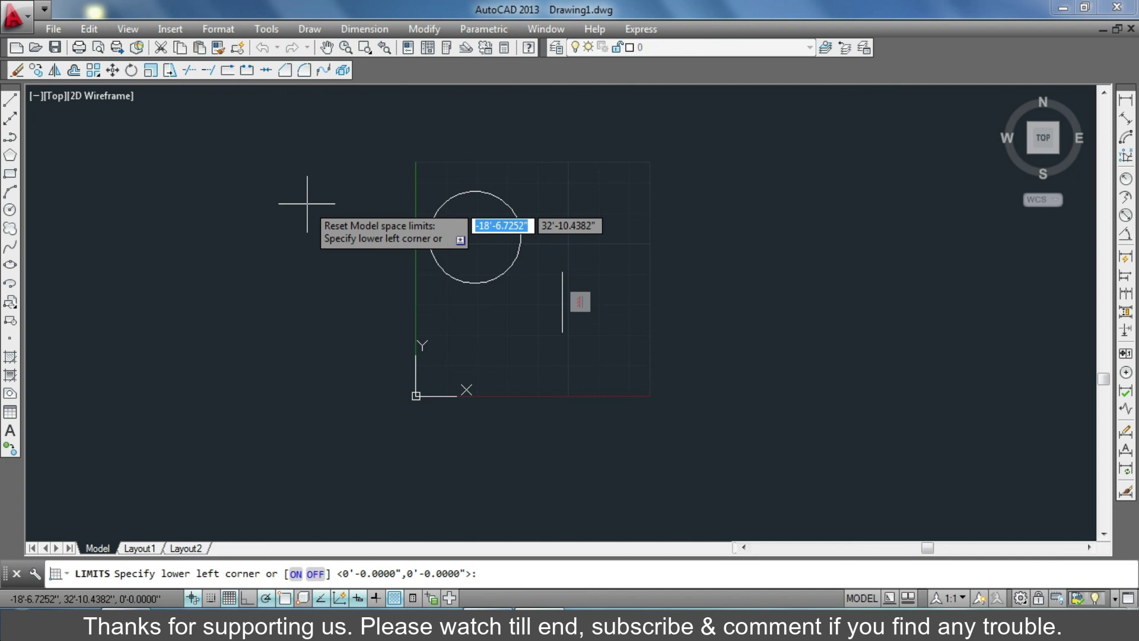